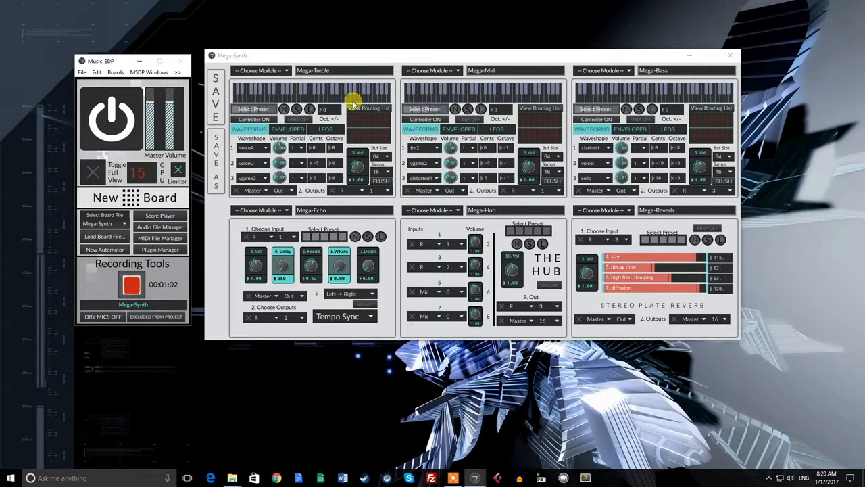
Step: Play a test note on the keyboards of the Mega-Treble, Mega-Mid and Mega-Bass modules
click(352, 95)
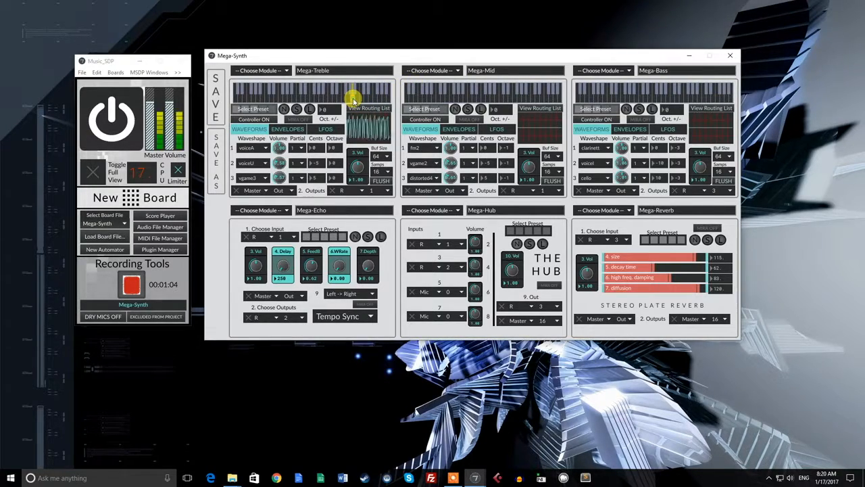
click(525, 97)
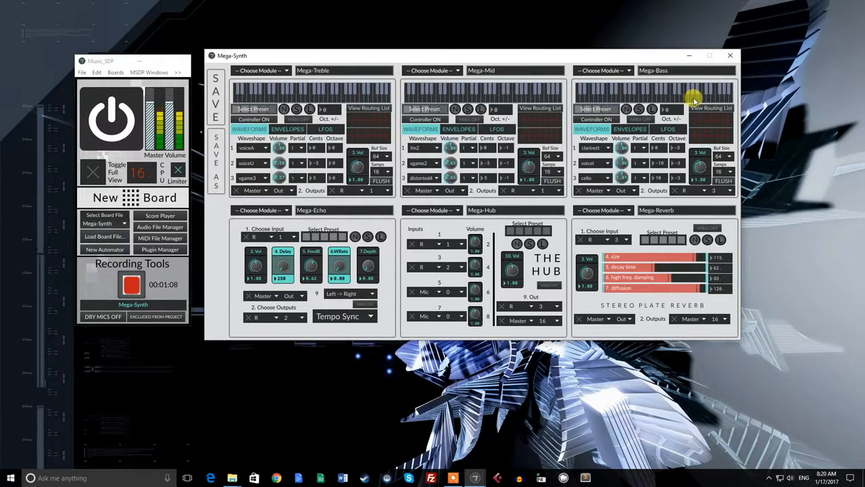
click(695, 98)
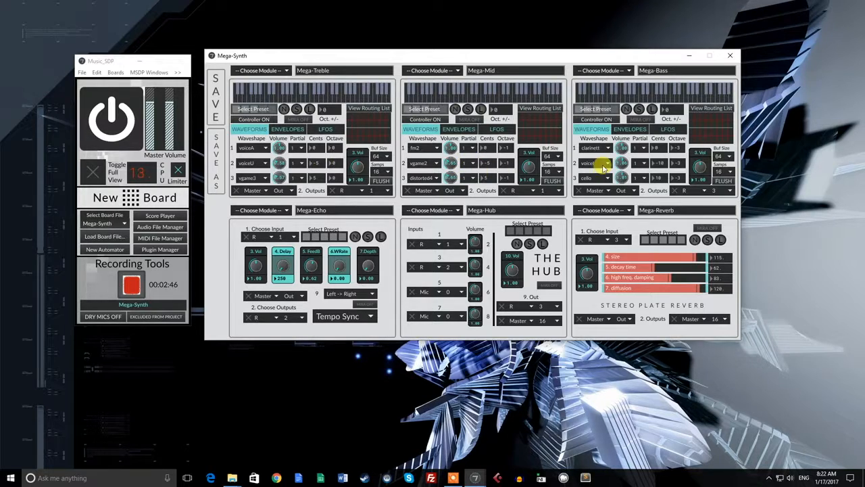
Step: Show the envelopes of all three synth modules and adjust Mega-Treble's amplitude envelope
click(287, 129)
click(451, 128)
click(620, 129)
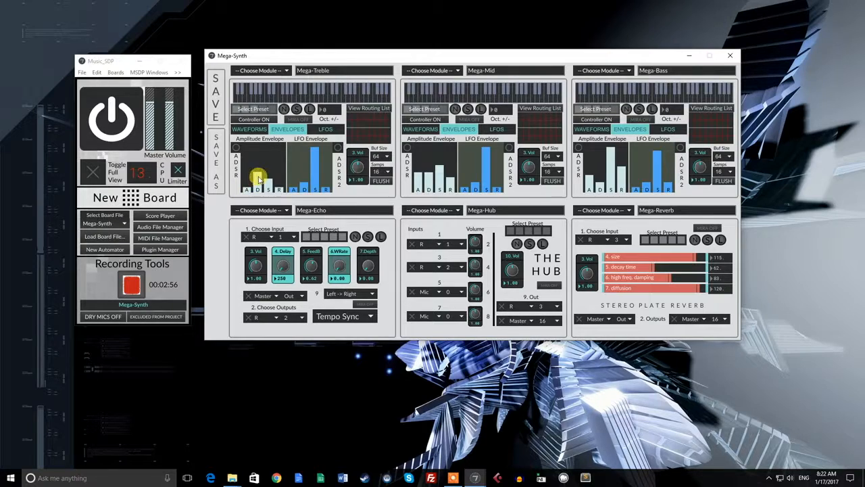
drag(264, 181, 270, 182)
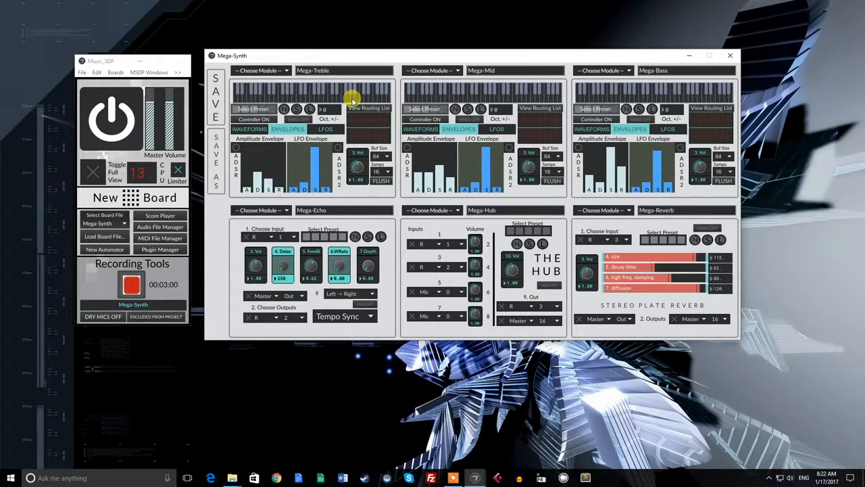
Step: Play a note on each of the three synth modules, then turn off the master limiter
click(351, 98)
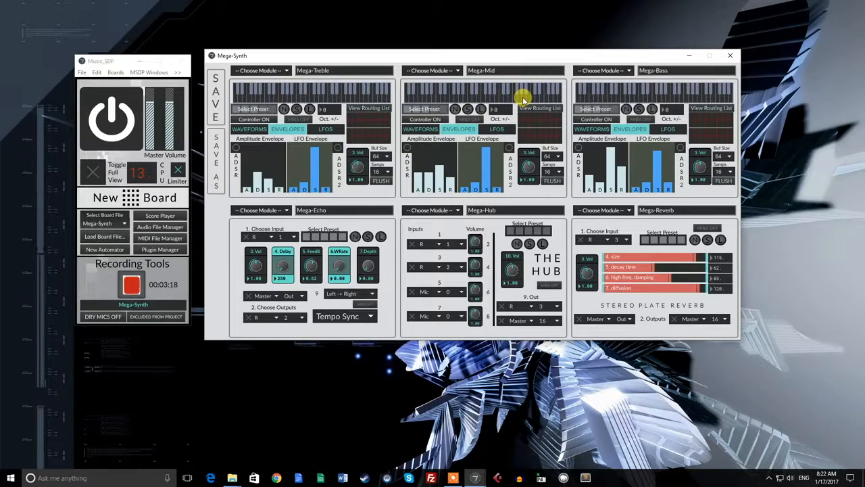
click(524, 100)
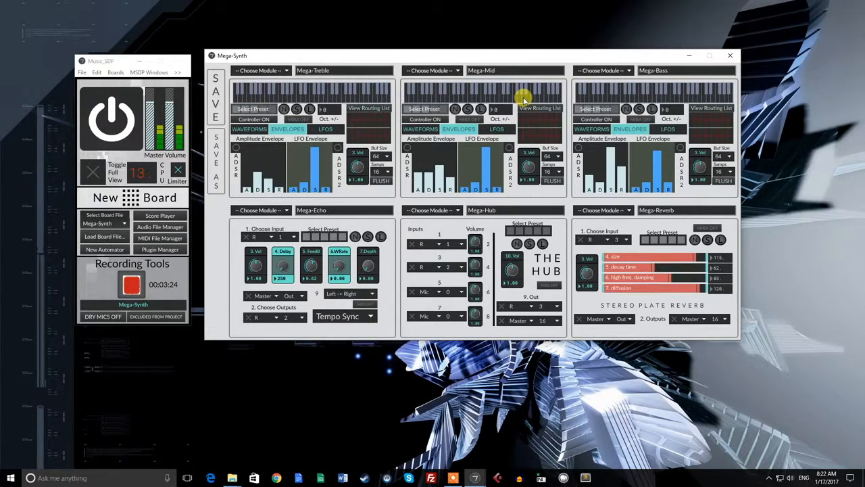
click(696, 101)
click(179, 169)
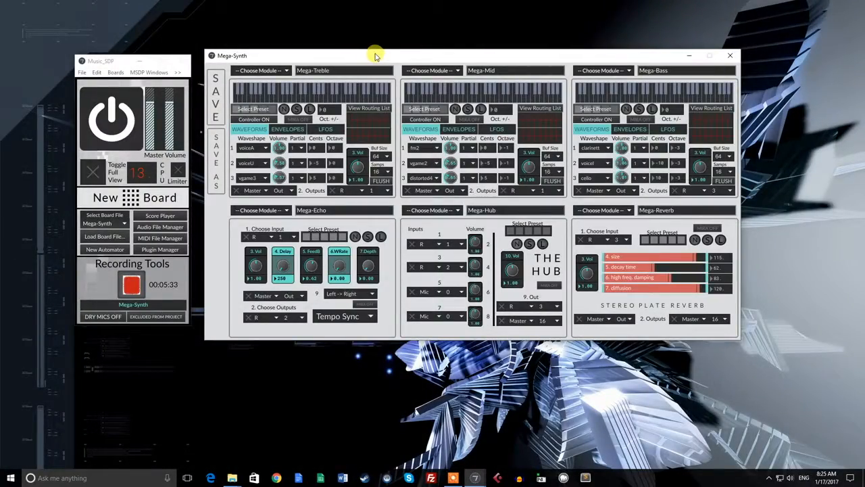
Step: Create a new board and arrange its window beside the Mega-Synth board
drag(376, 56, 332, 41)
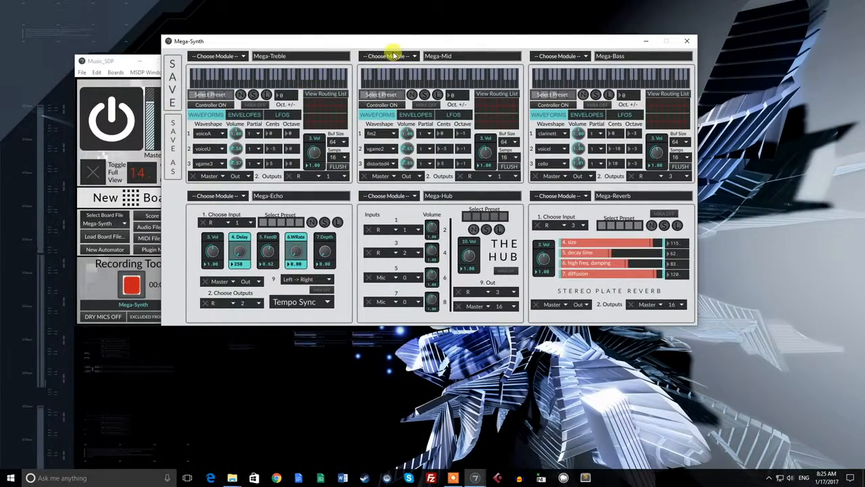
drag(402, 42, 440, 30)
click(143, 195)
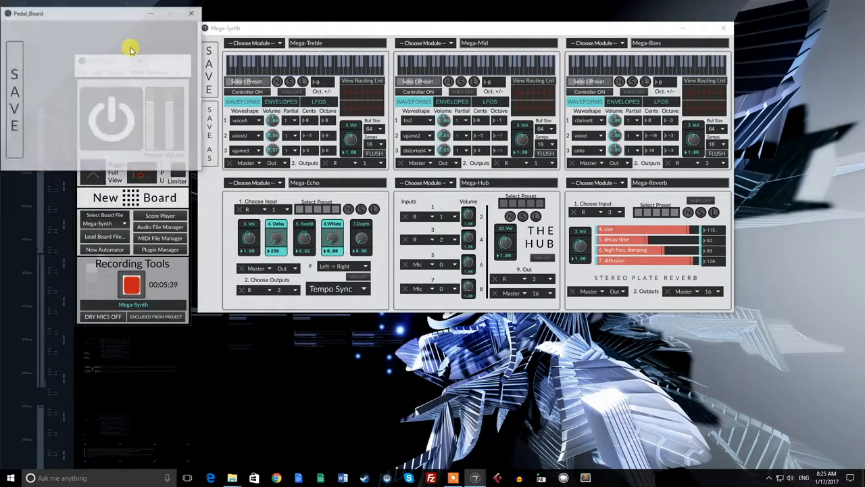
drag(104, 15, 755, 28)
drag(524, 33, 415, 31)
drag(719, 31, 703, 32)
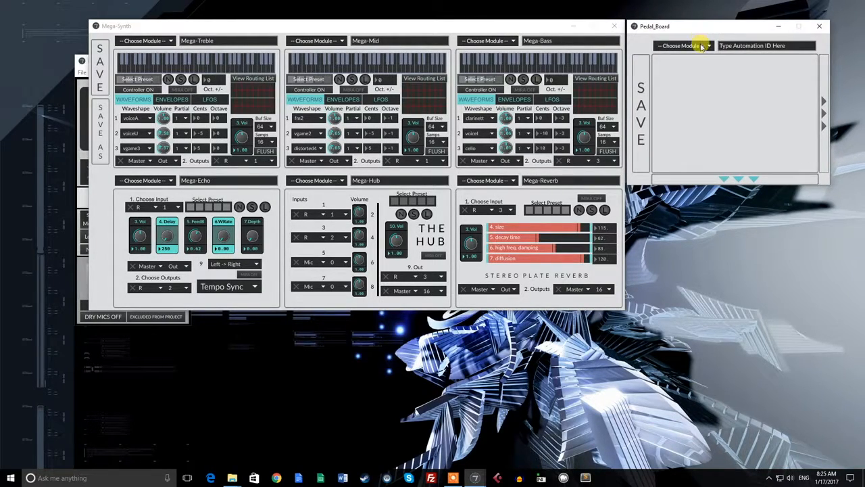
Step: Load a MIDI Splitter into the new board with Mega-Treble, Mega-Mid and Mega-Bass as destinations, and play a note through it
click(707, 46)
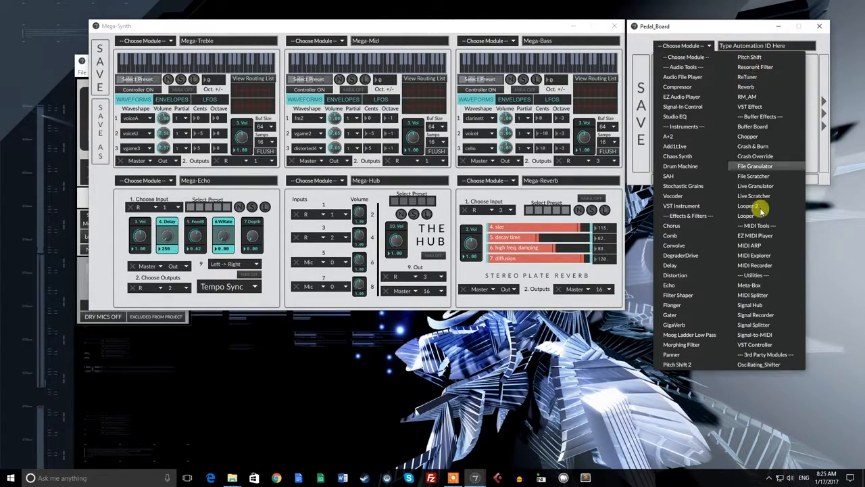
click(762, 296)
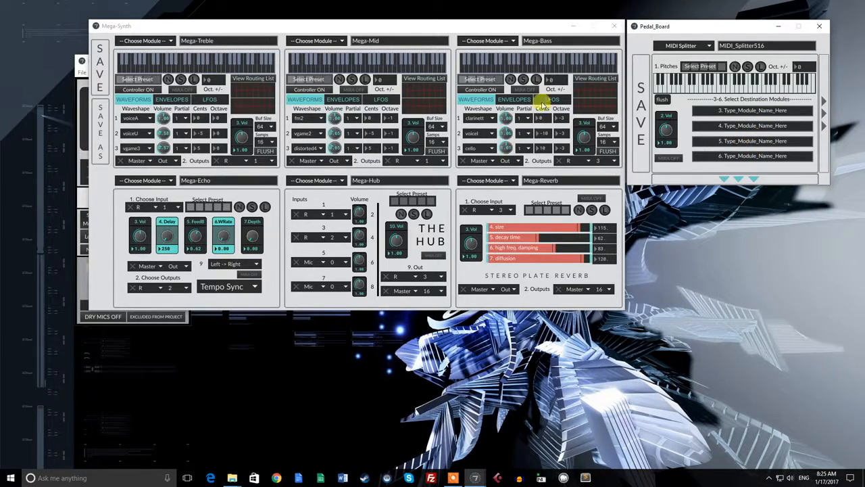
click(252, 41)
key(ctrl+c)
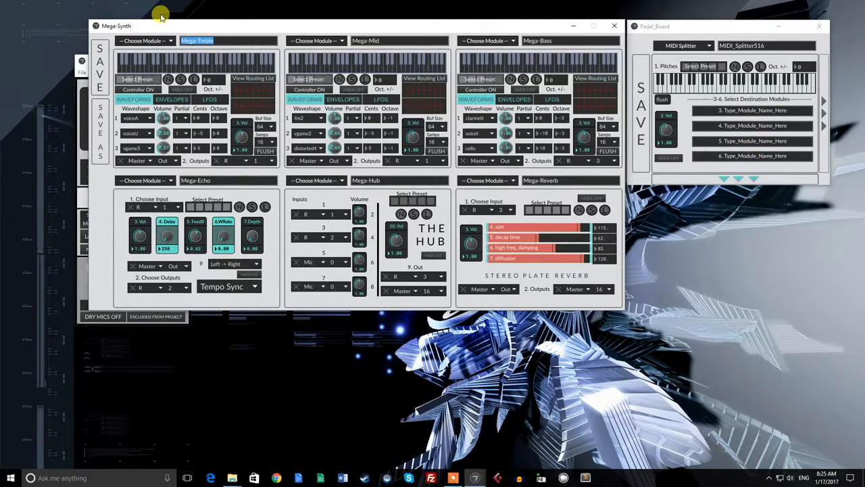
click(718, 111)
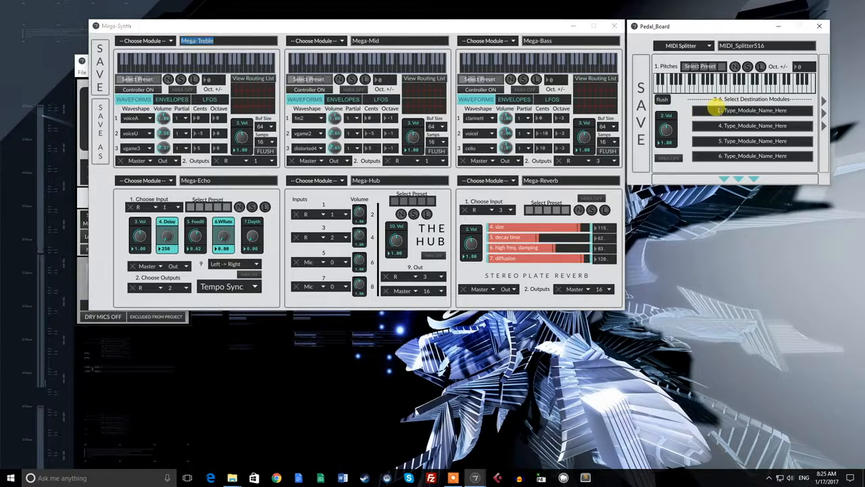
key(ctrl+v)
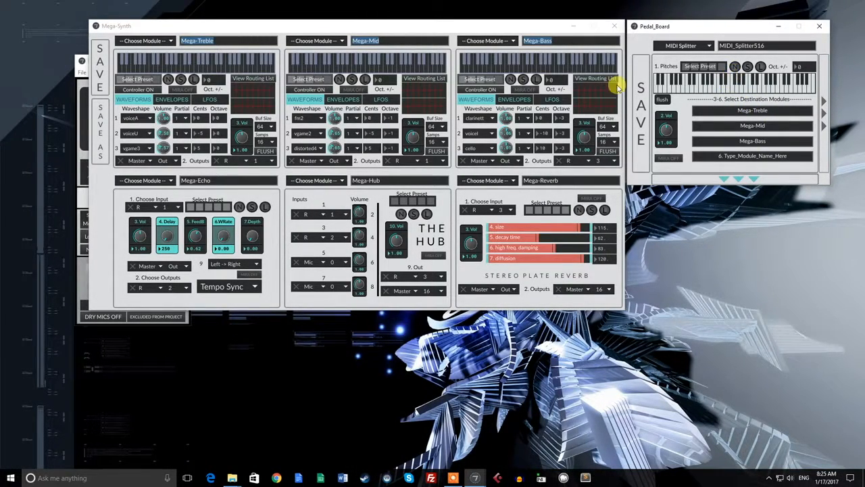
click(773, 91)
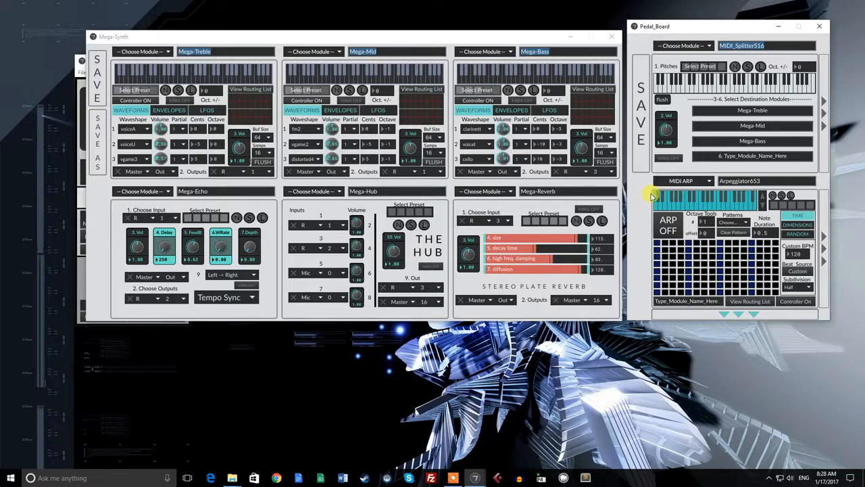
Step: Select a key range on the MIDI ARP keyboard with octave number 2 and offset -1, and set the pattern's pitches to 16
mouse_move(710, 205)
mouse_down()
mouse_move(741, 206)
mouse_move(732, 210)
mouse_up()
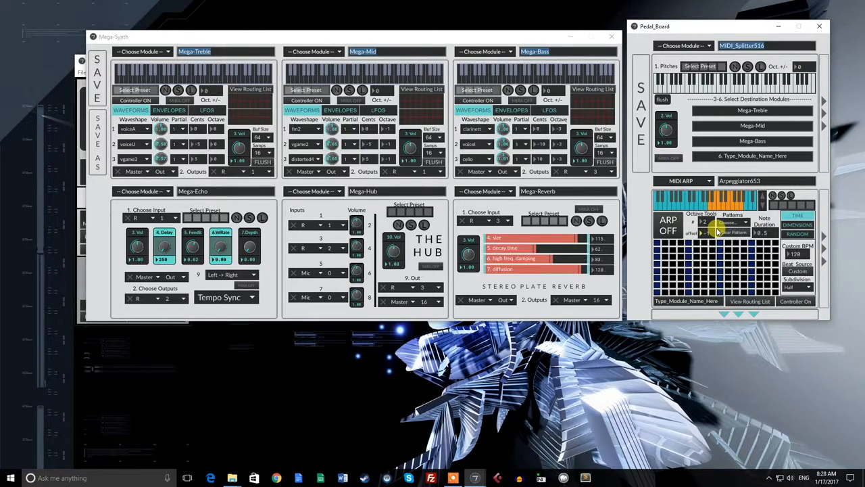
click(804, 228)
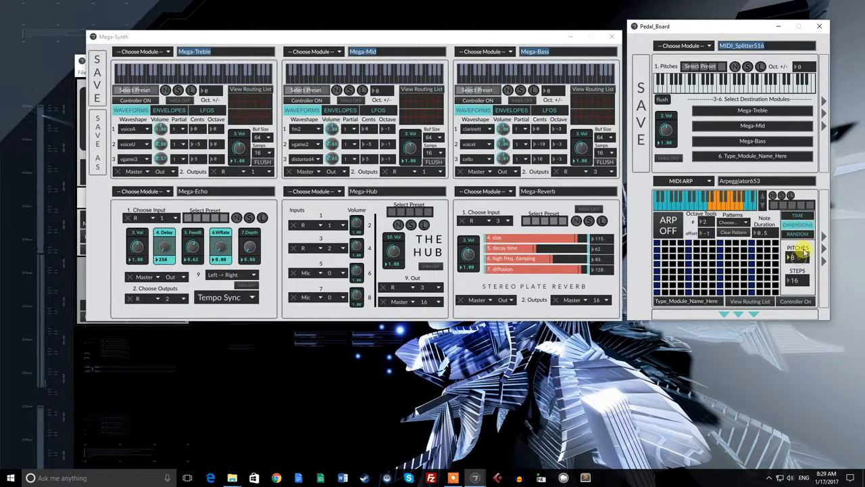
key(Up)
key(Up)
key(Up)
key(Up)
key(Up)
key(Up)
key(Up)
key(Up)
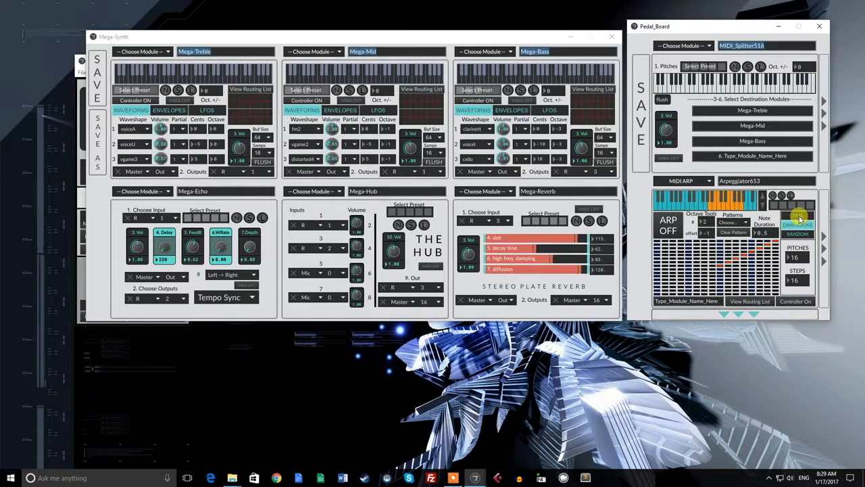
Step: Set the arpeggiator's subdivision to Whole and its destination module to MIDI_Splitter516
click(798, 215)
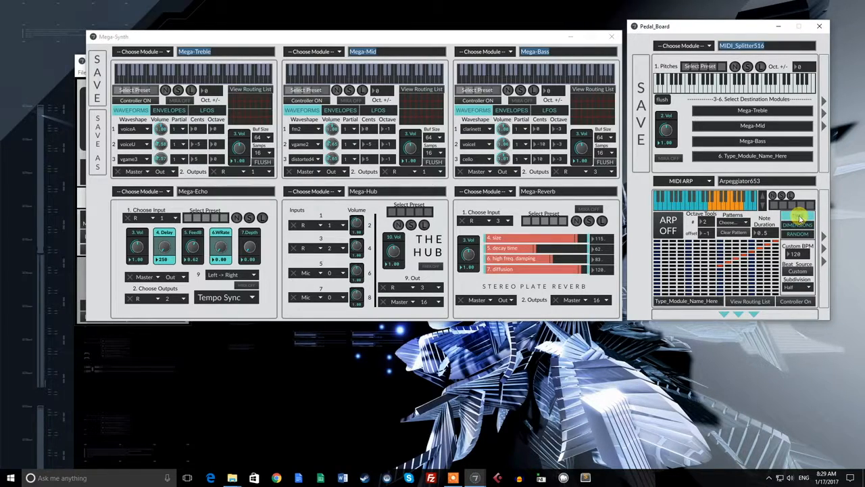
click(799, 288)
click(799, 302)
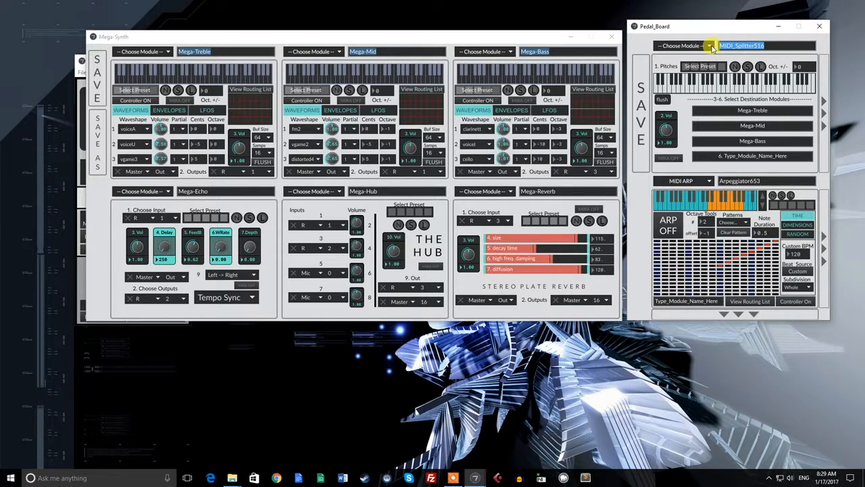
click(711, 301)
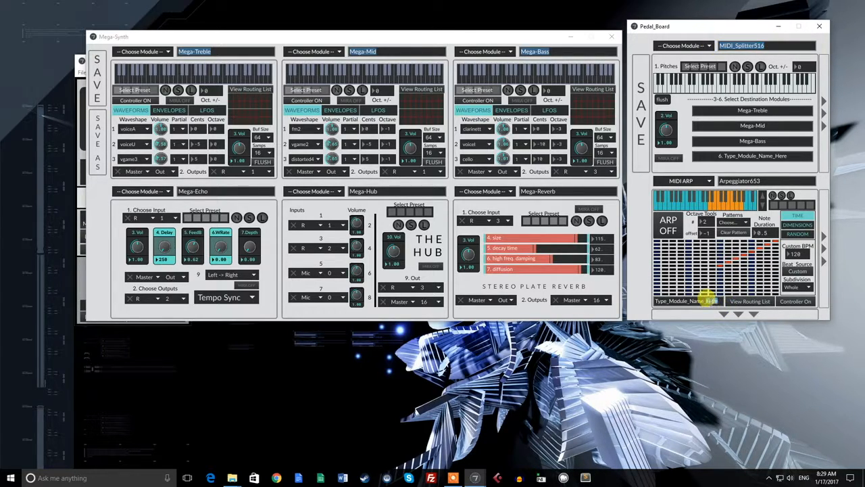
text(MIDI_Splitter516)
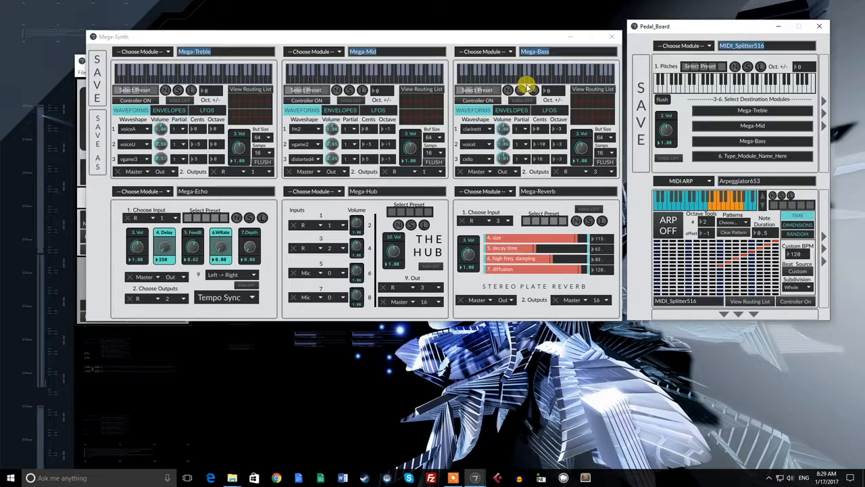
Step: Generate a new random arpeggiator pattern and add more random notes to it
click(798, 233)
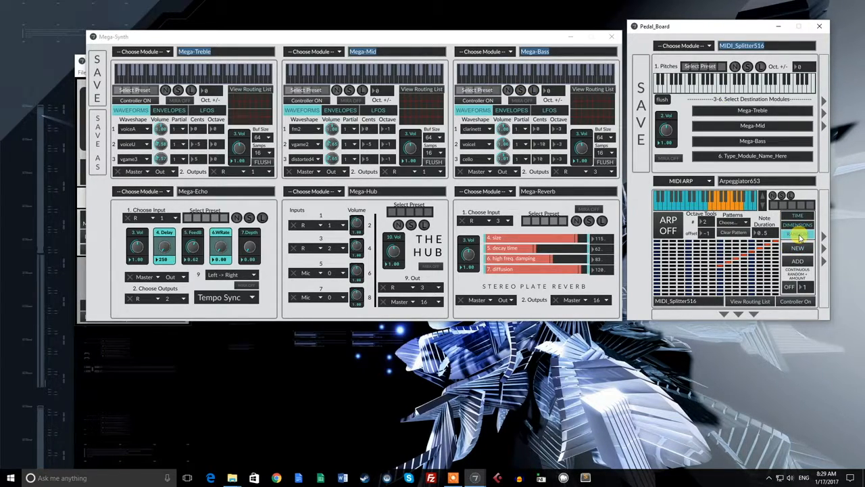
click(800, 249)
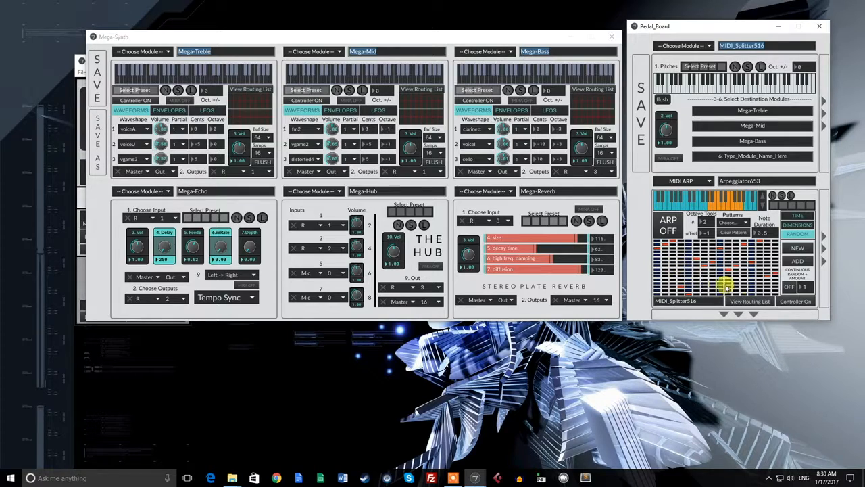
click(662, 238)
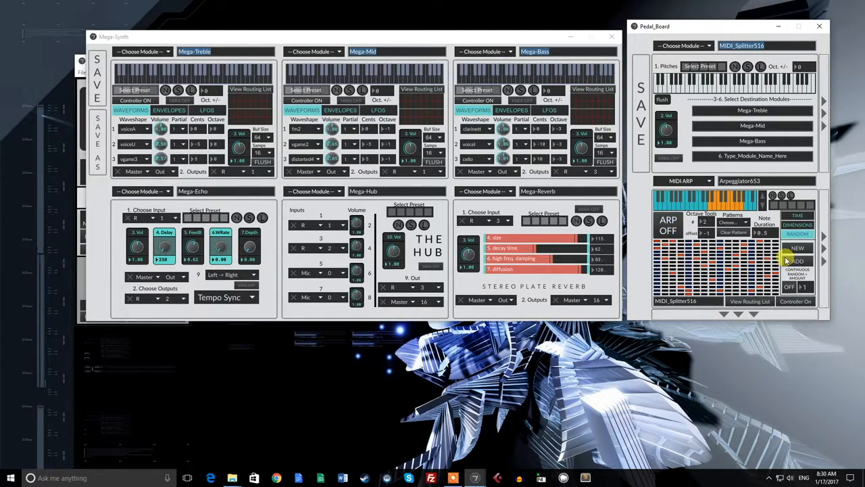
click(799, 262)
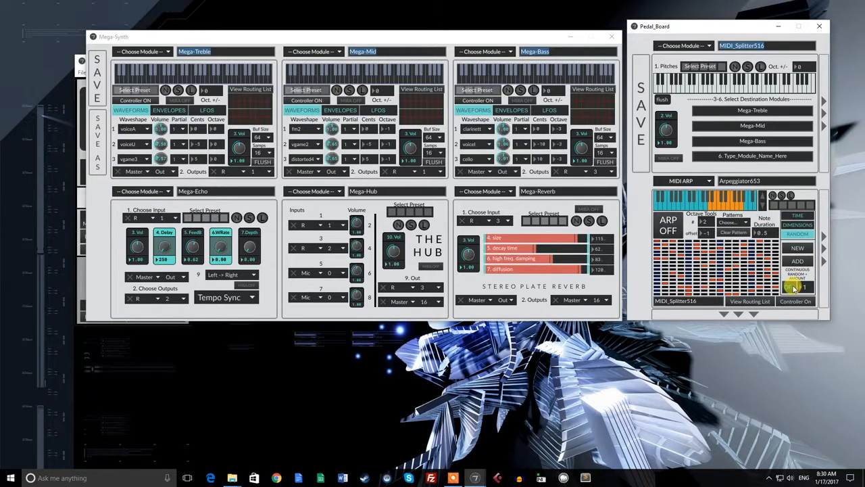
Step: Enable continuous randomization with an amount of 3 and switch the arpeggiator on
click(791, 286)
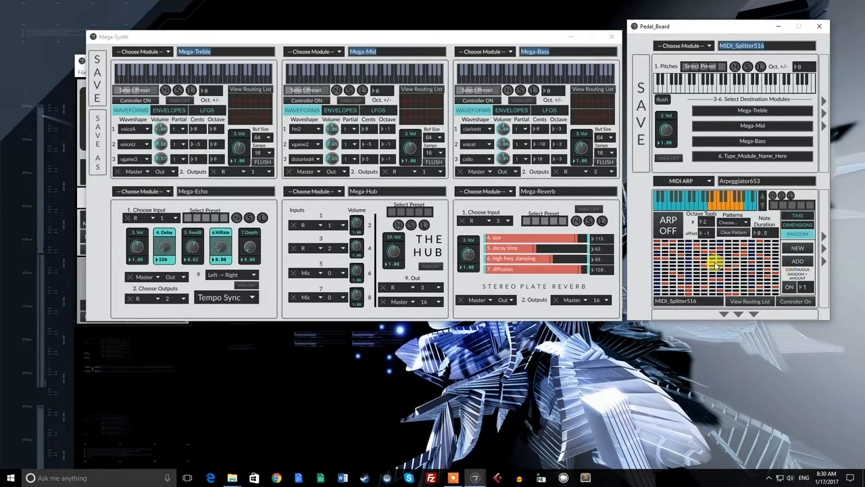
drag(807, 289, 804, 269)
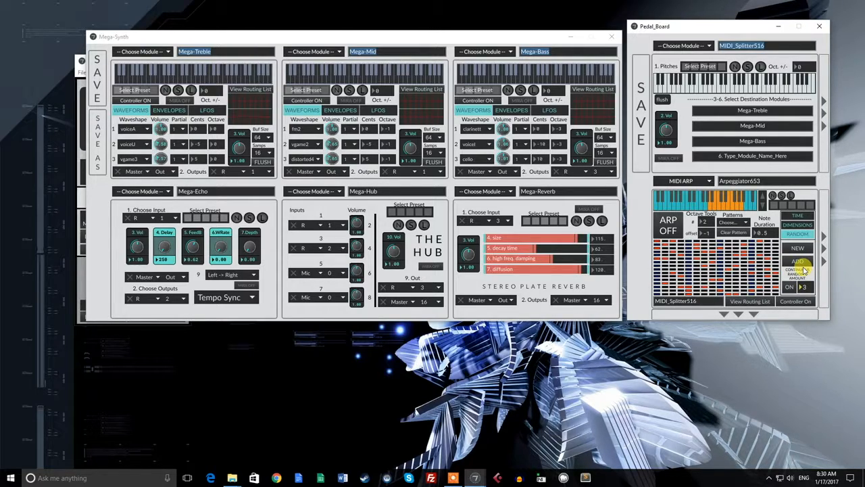
click(669, 226)
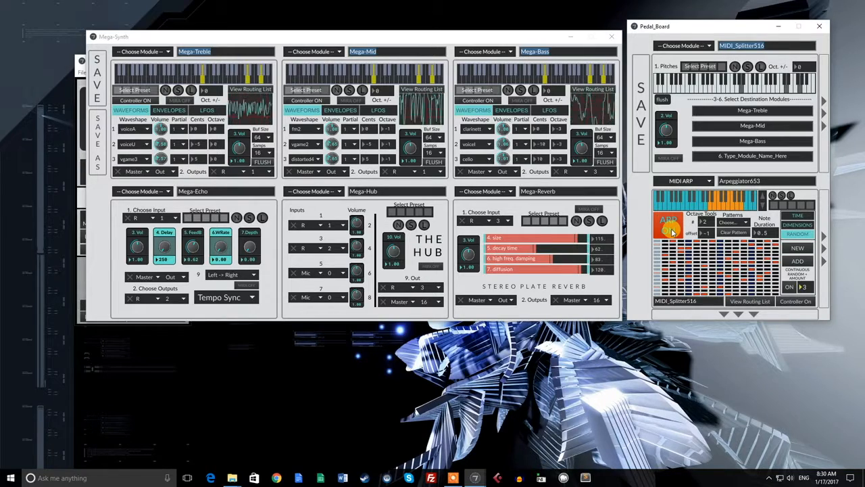
Step: Lower the master volume, then arrange the Mega-Synth and Pedal_Board windows side by side
drag(469, 33, 585, 45)
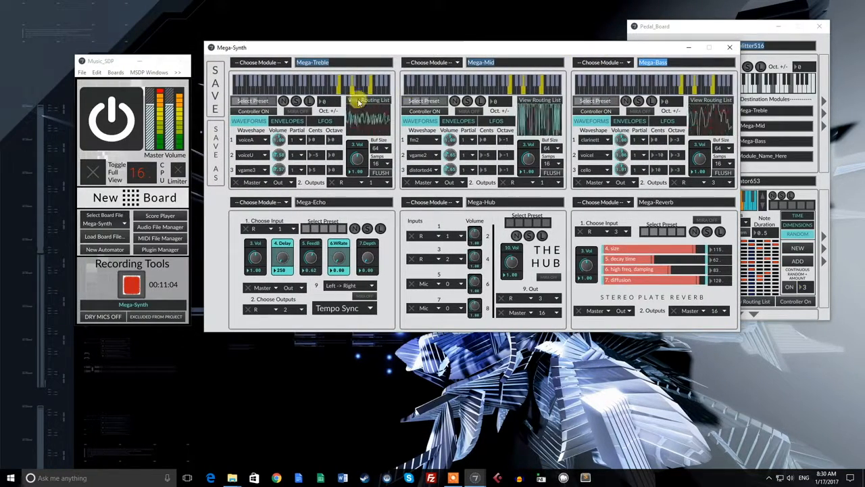
click(160, 100)
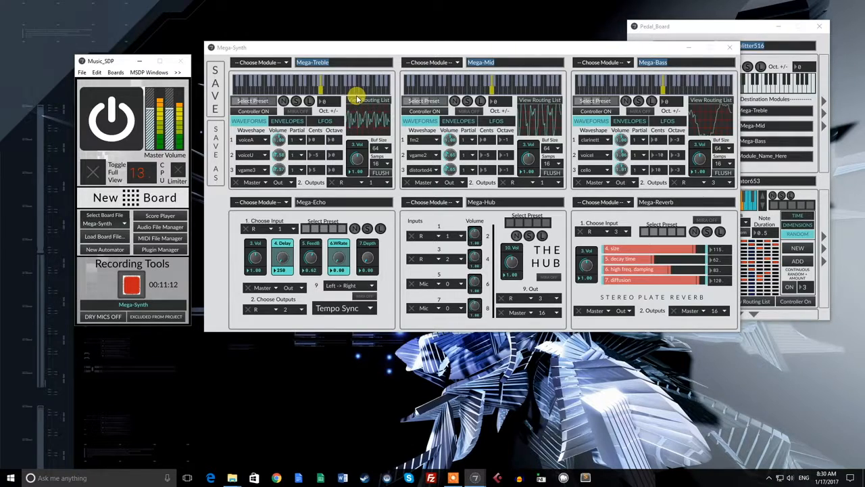
click(701, 26)
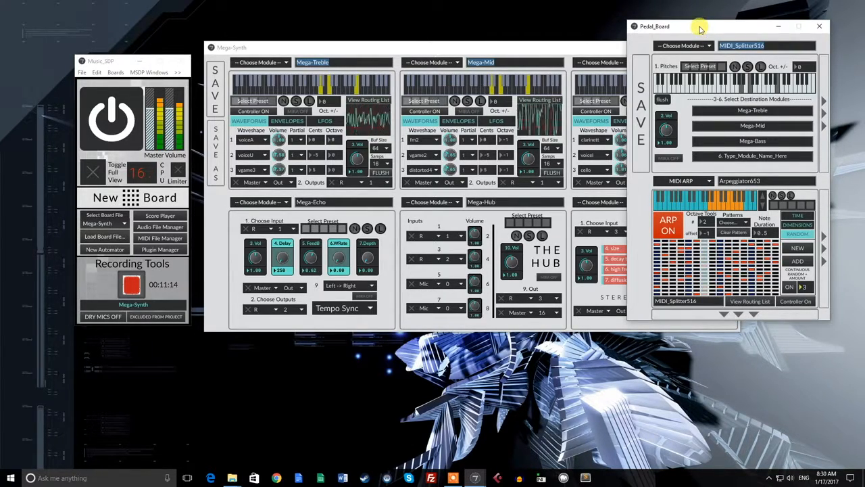
drag(701, 25, 672, 24)
drag(509, 47, 361, 28)
drag(645, 16, 641, 13)
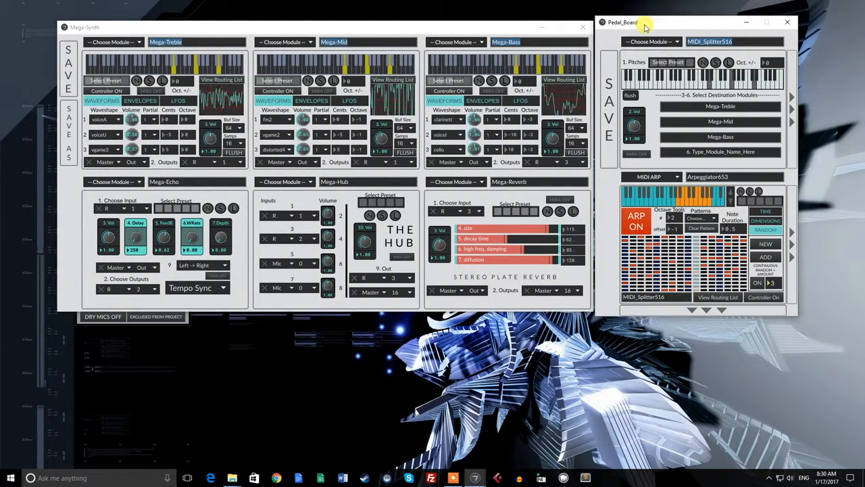
mouse_move(482, 28)
mouse_down()
mouse_move(483, 159)
mouse_move(491, 39)
mouse_move(483, 25)
mouse_up()
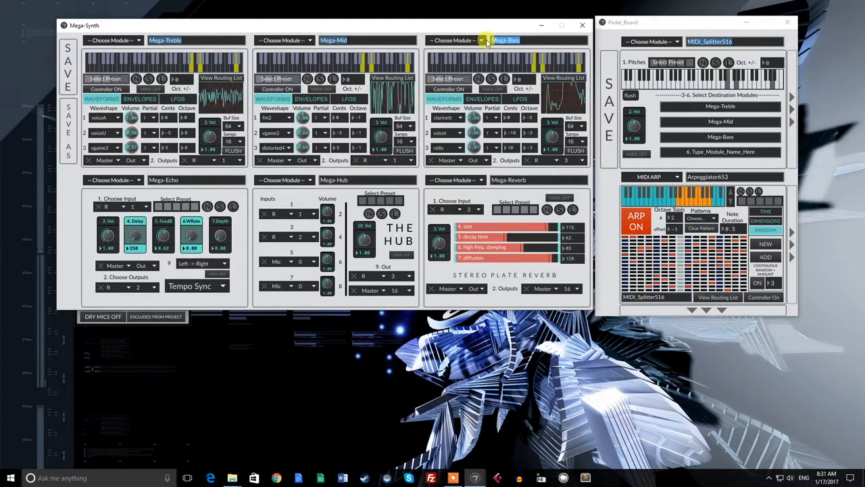
Step: Switch off the arpeggiator
click(636, 223)
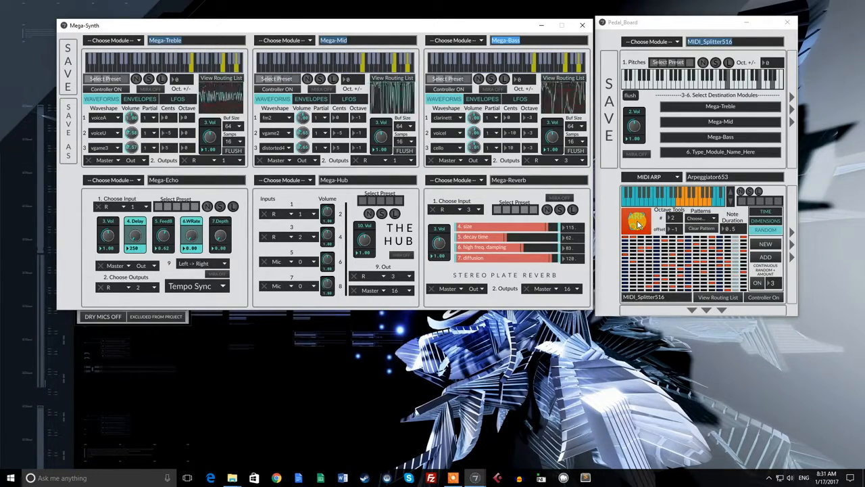
click(636, 223)
click(620, 220)
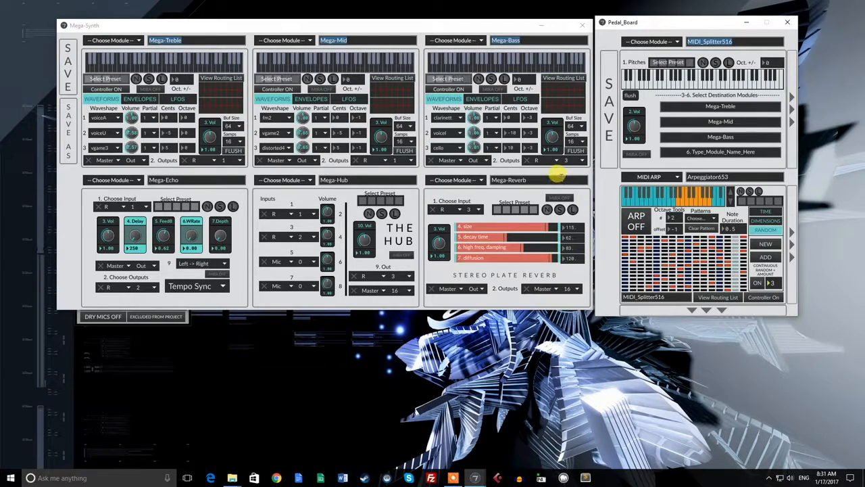